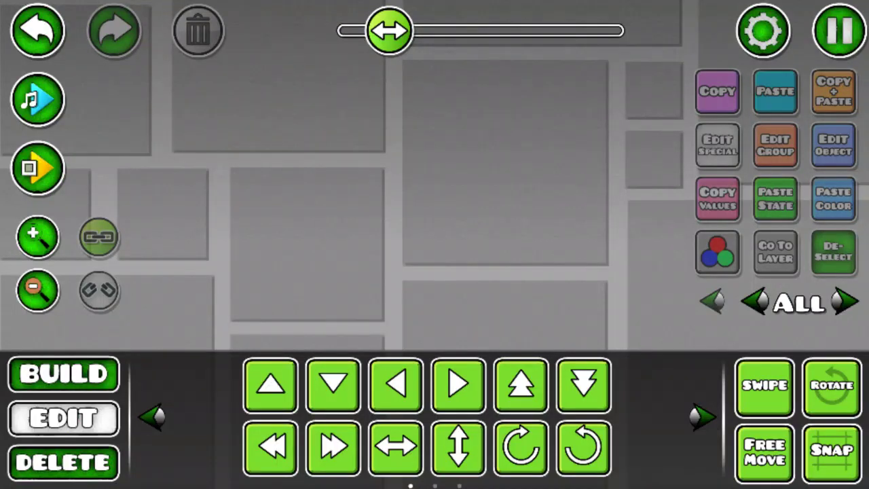
- Place an outlined square block with a black gradient in the level and switch to editor layer 1
{"action": "left_click", "coordinate": [77, 385]}
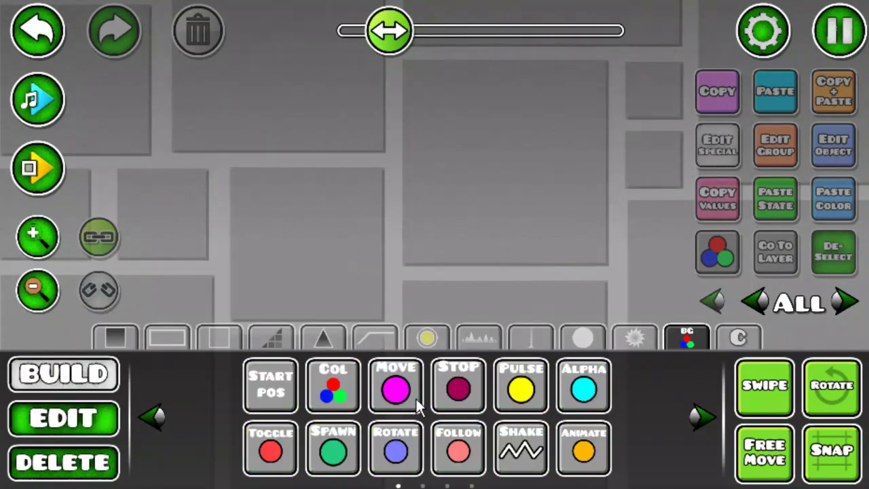
{"action": "left_click", "coordinate": [117, 339]}
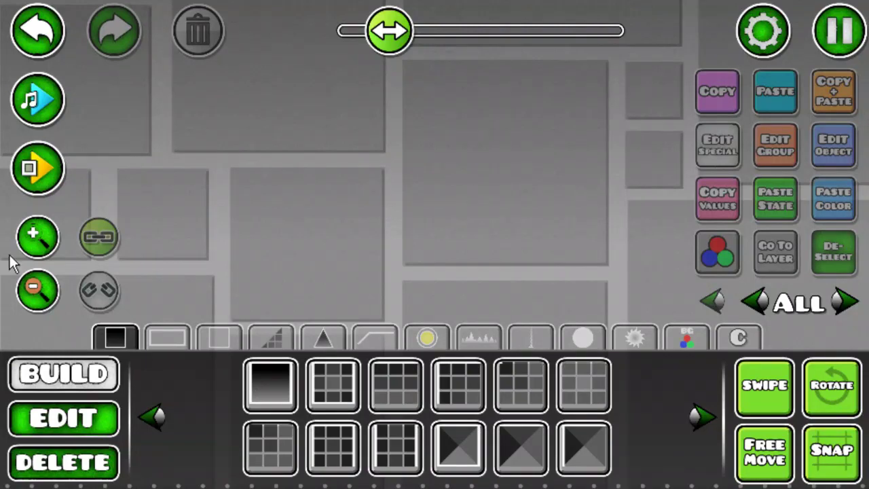
{"action": "left_click", "coordinate": [292, 394]}
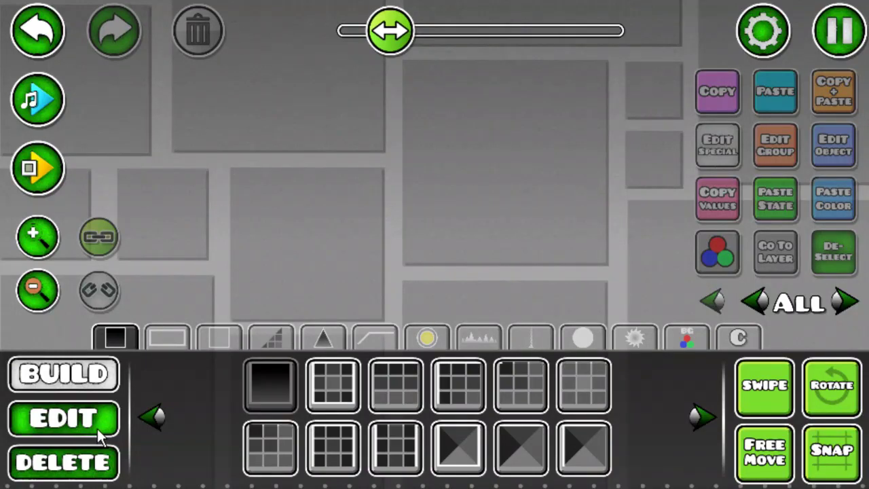
{"action": "left_click", "coordinate": [371, 154]}
{"action": "left_click", "coordinate": [35, 235]}
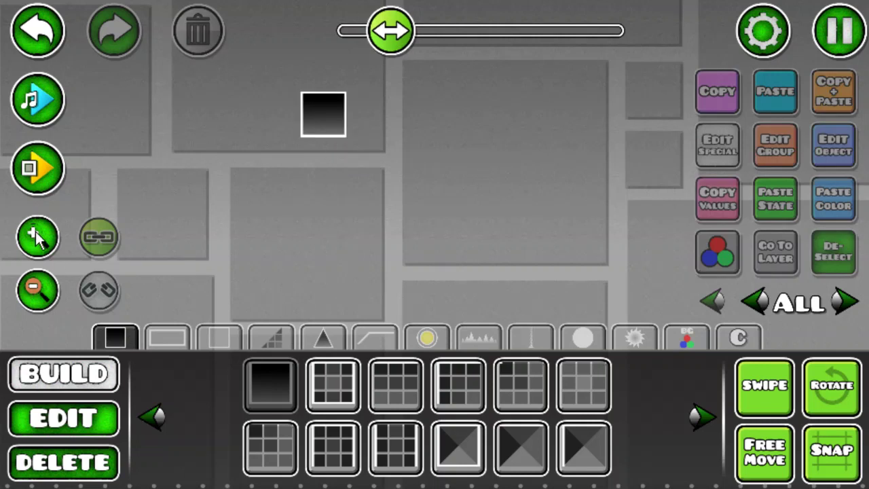
{"action": "left_click", "coordinate": [407, 163]}
{"action": "left_click", "coordinate": [845, 302]}
{"action": "left_click", "coordinate": [844, 301]}
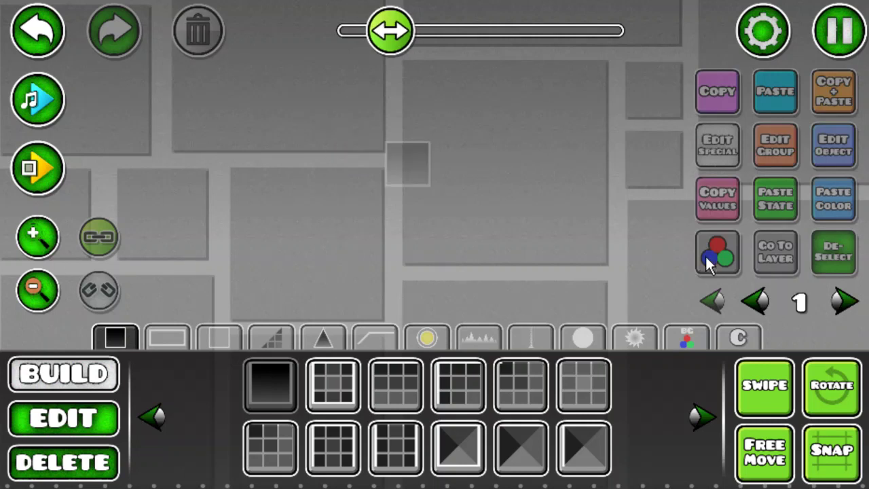
- Find the small solid quarter-circle among the decoration objects and choose it for placement
{"action": "left_click", "coordinate": [583, 336]}
{"action": "left_click", "coordinate": [545, 337]}
{"action": "left_click", "coordinate": [481, 338]}
{"action": "left_click", "coordinate": [531, 337]}
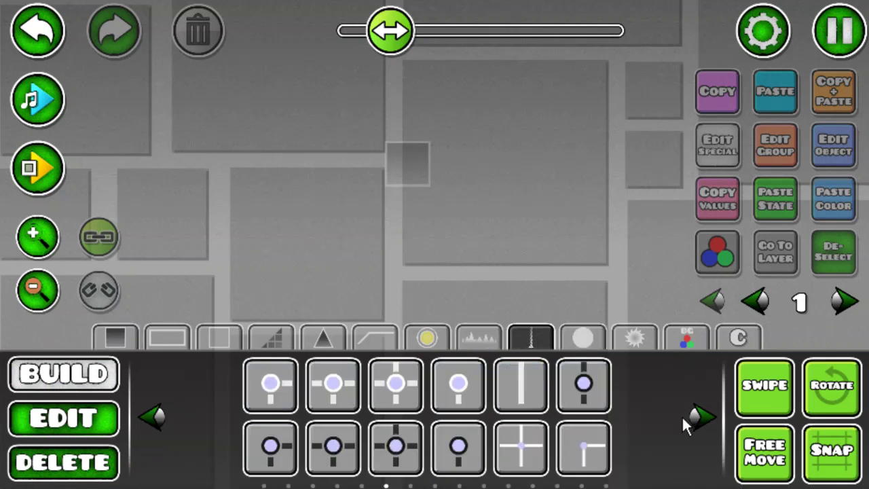
{"action": "left_click", "coordinate": [694, 415]}
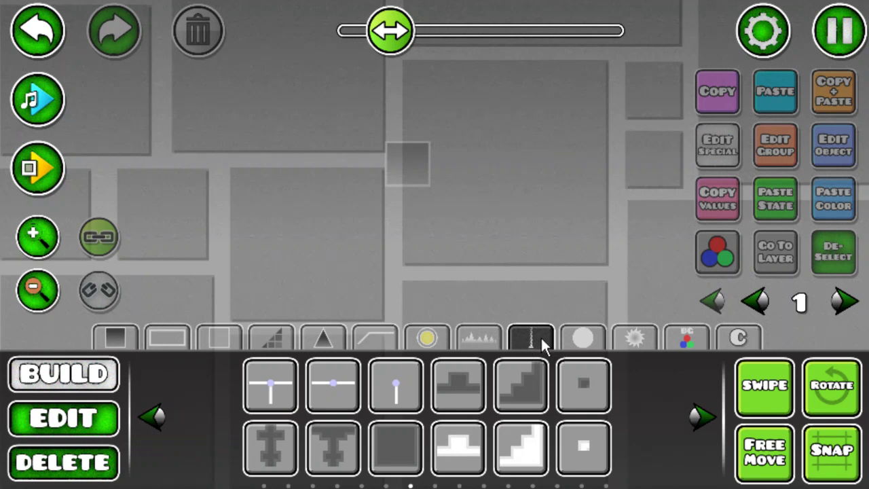
{"action": "left_click", "coordinate": [697, 417]}
{"action": "left_click", "coordinate": [698, 417]}
{"action": "left_click", "coordinate": [697, 417]}
{"action": "left_click", "coordinate": [697, 417]}
{"action": "left_click", "coordinate": [696, 418]}
{"action": "left_click", "coordinate": [696, 418]}
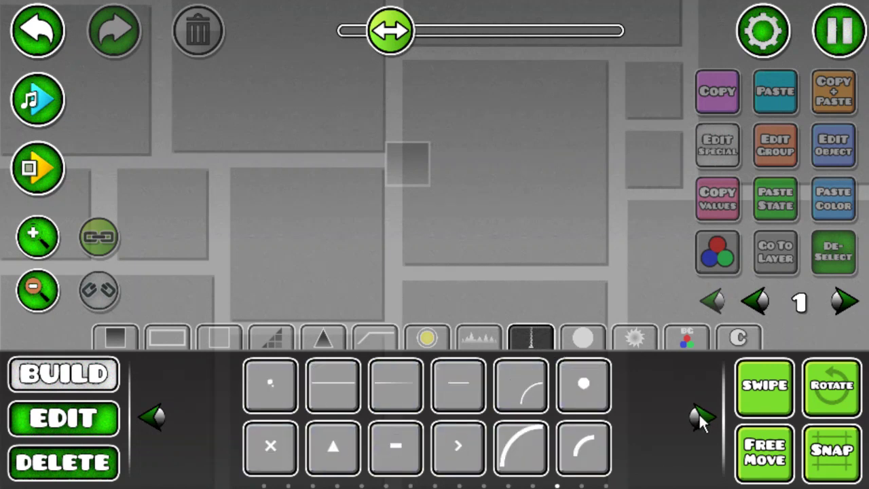
{"action": "left_click", "coordinate": [694, 420]}
{"action": "left_click", "coordinate": [321, 390]}
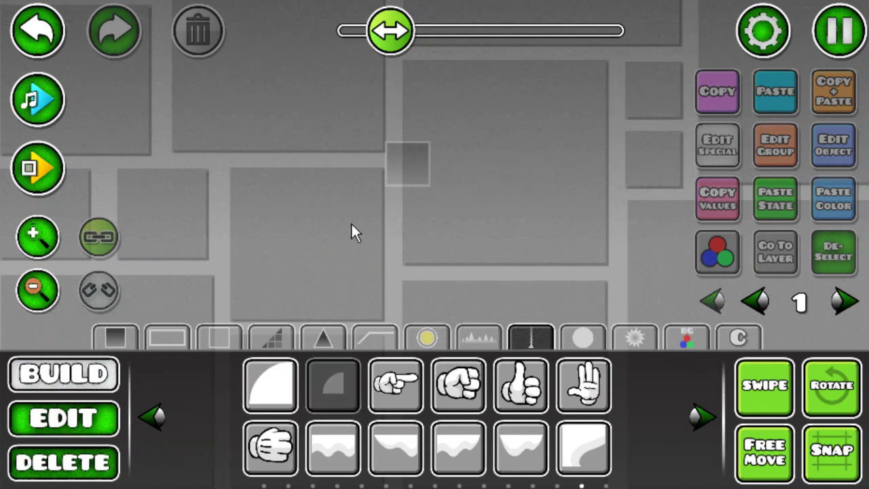
{"action": "left_click", "coordinate": [328, 388]}
{"action": "left_click", "coordinate": [327, 388]}
{"action": "left_click", "coordinate": [327, 388]}
{"action": "left_click", "coordinate": [328, 388]}
{"action": "left_click", "coordinate": [737, 338]}
{"action": "left_click", "coordinate": [701, 417]}
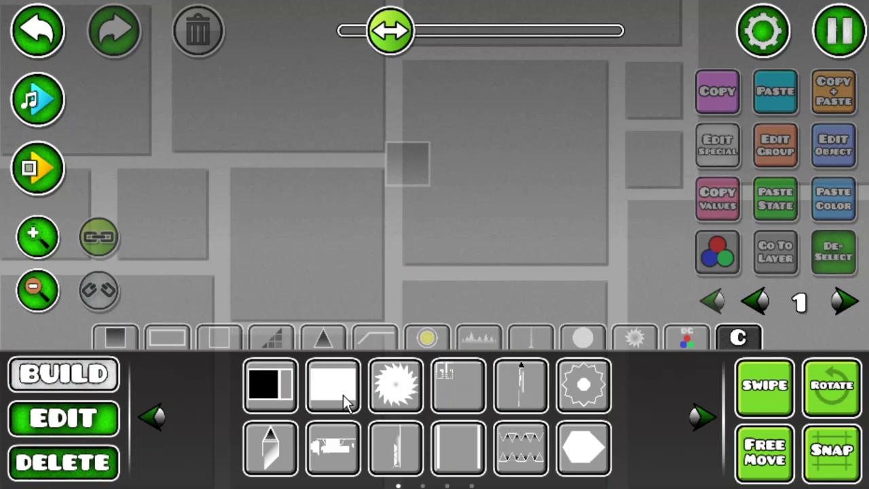
{"action": "left_click", "coordinate": [155, 418]}
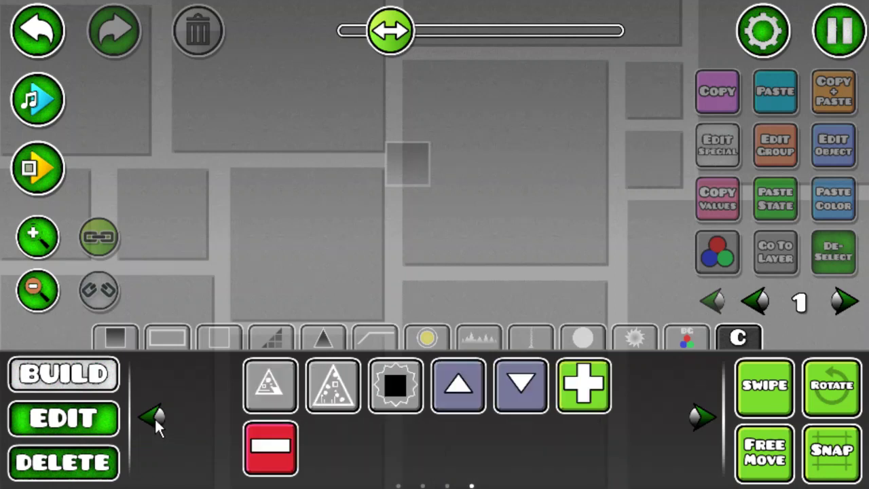
{"action": "left_click", "coordinate": [700, 415]}
{"action": "left_click", "coordinate": [155, 417]}
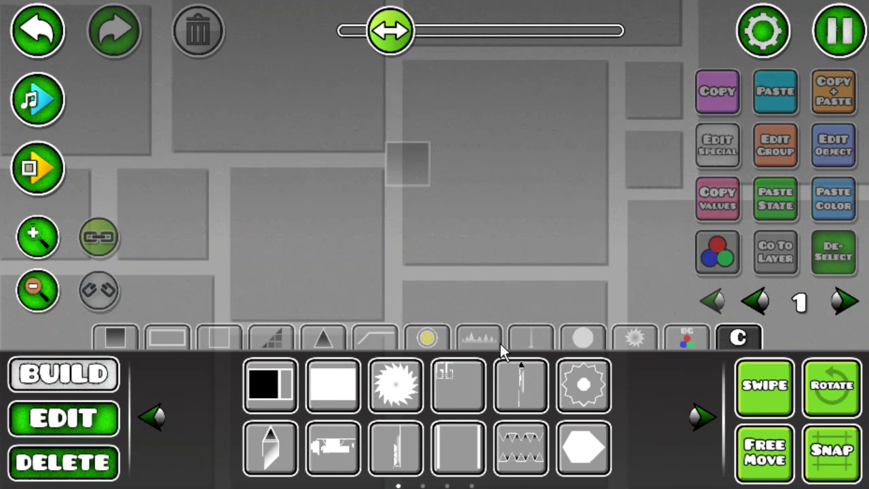
{"action": "left_click", "coordinate": [434, 337]}
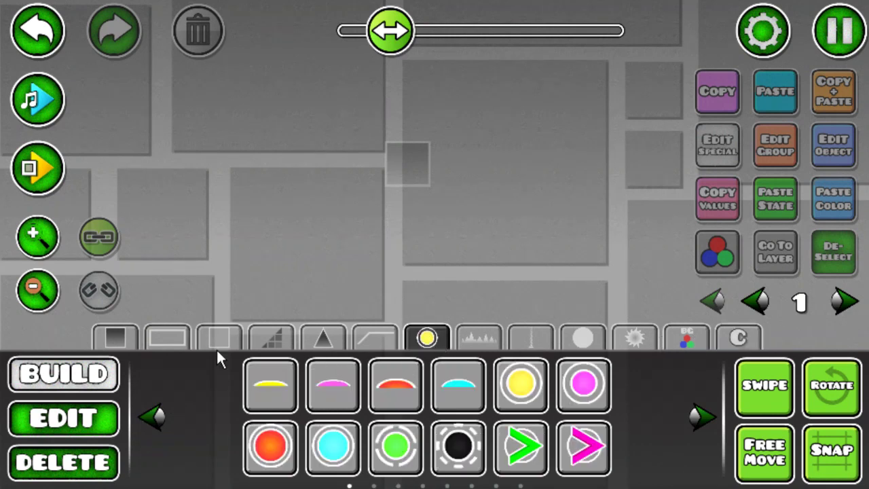
- Place the small quarter circle in the upper-left quarter of the square block
{"action": "left_click", "coordinate": [546, 339]}
{"action": "left_click", "coordinate": [313, 363]}
{"action": "left_click", "coordinate": [414, 147]}
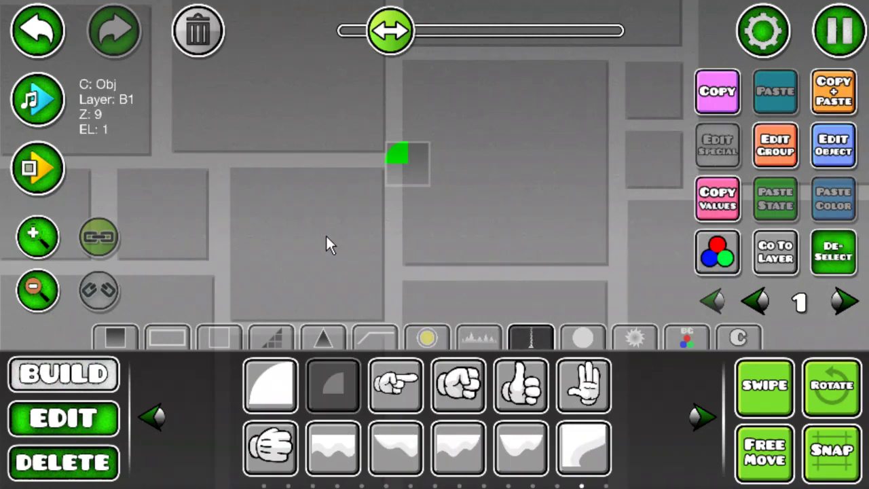
- Scale the placed quarter circle to 0.86
{"action": "left_click", "coordinate": [38, 245]}
{"action": "left_click", "coordinate": [37, 246]}
{"action": "left_click", "coordinate": [62, 419]}
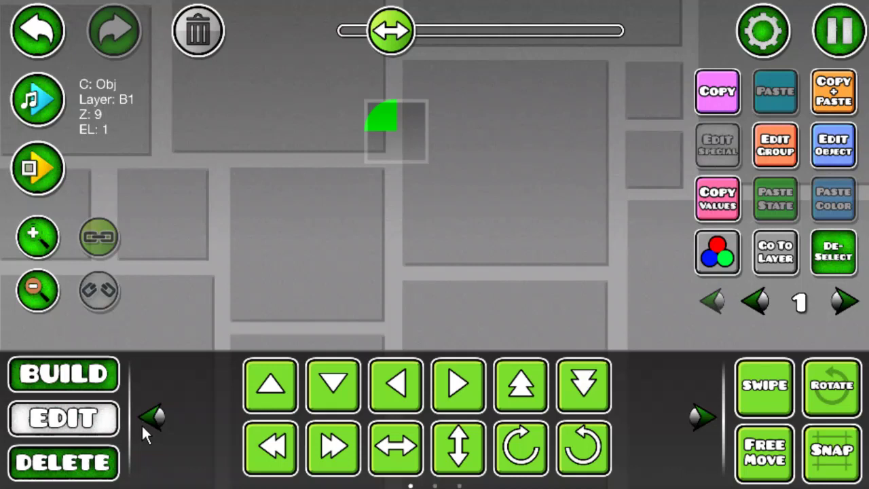
{"action": "left_click", "coordinate": [154, 416]}
{"action": "left_click", "coordinate": [267, 387]}
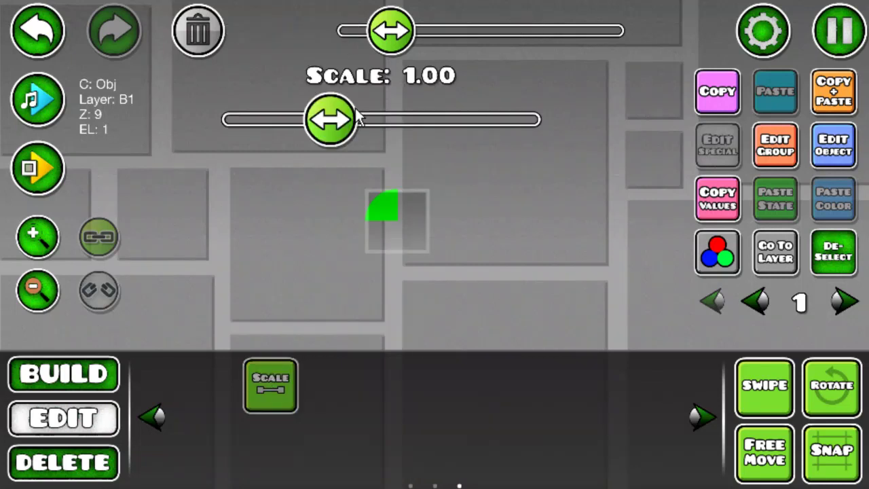
{"action": "left_click_drag", "start_coordinate": [342, 119], "coordinate": [311, 119]}
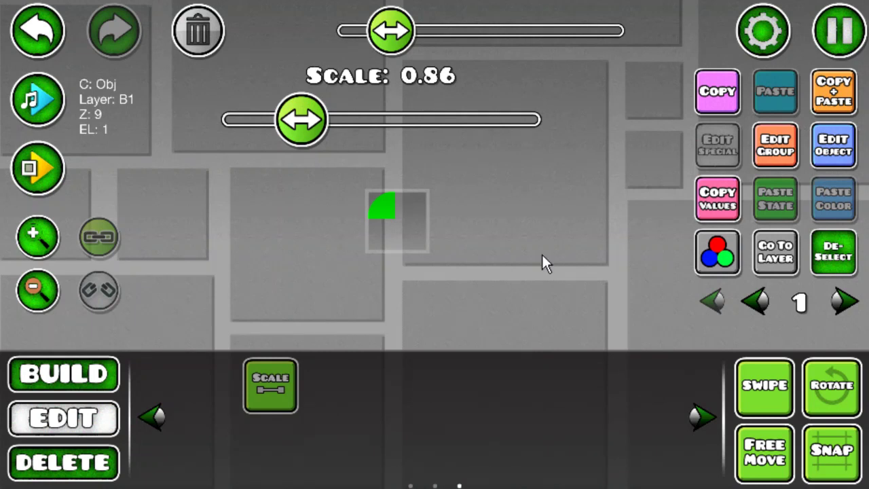
{"action": "left_click", "coordinate": [153, 421]}
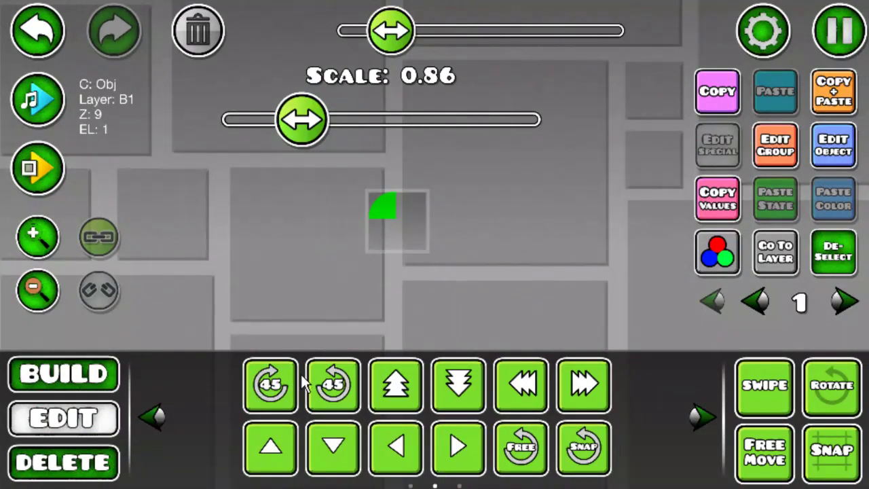
{"action": "left_click_drag", "start_coordinate": [309, 122], "coordinate": [309, 165]}
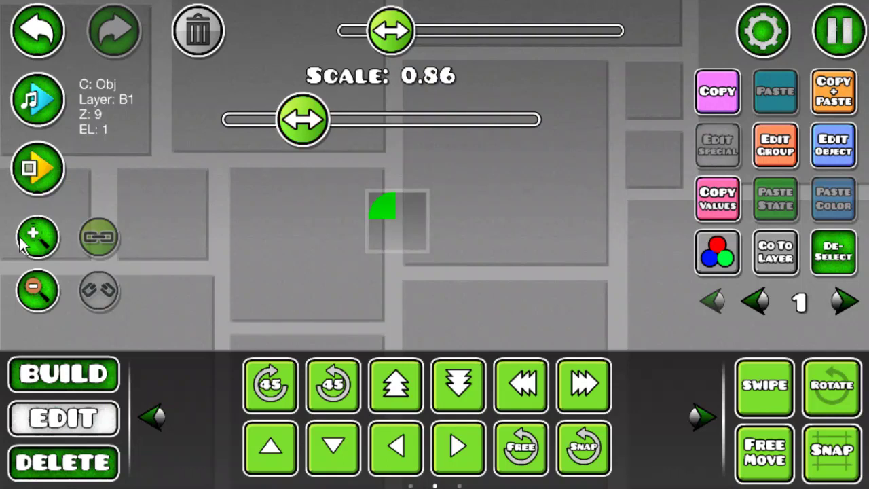
- Duplicate the scaled quarter circle and flip the copy horizontally to form a half circle
{"action": "left_click", "coordinate": [24, 241]}
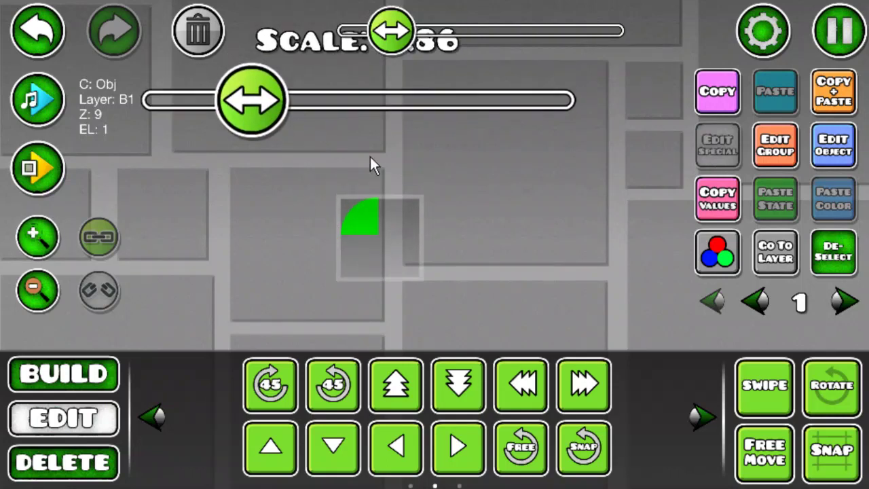
{"action": "left_click", "coordinate": [846, 107]}
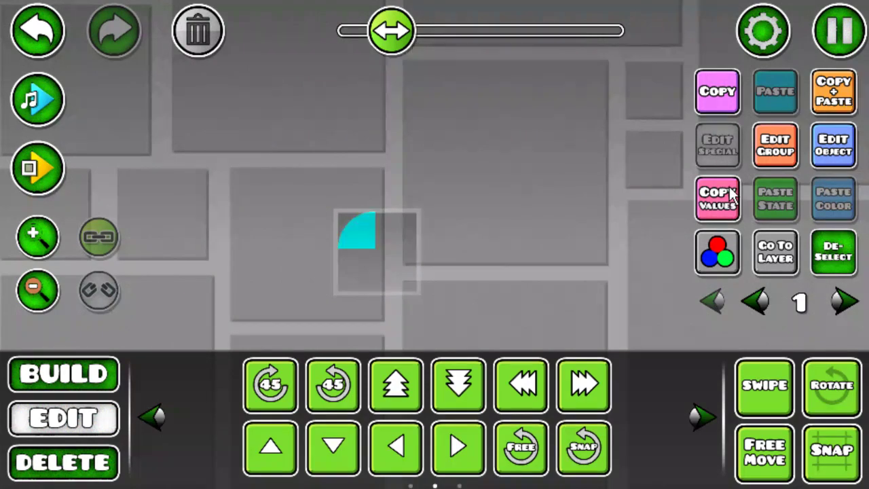
{"action": "left_click", "coordinate": [160, 425]}
{"action": "left_click", "coordinate": [397, 458]}
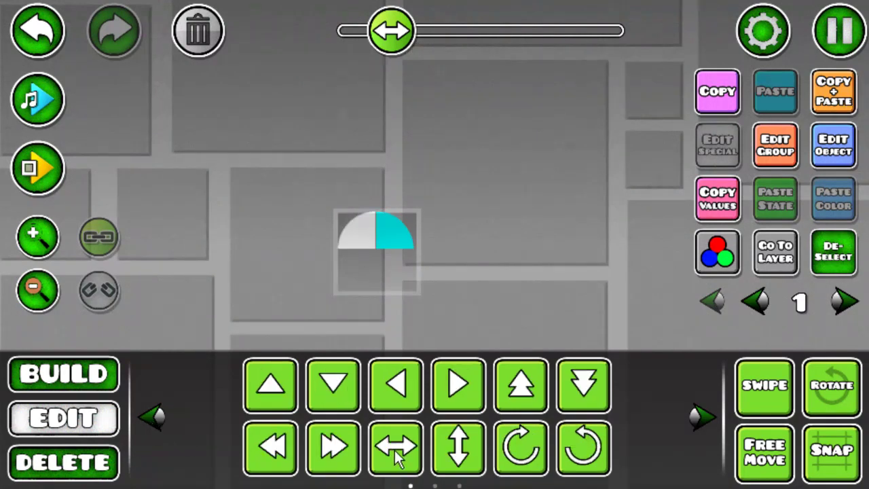
- Nudge the left quarter circle slightly right to close the seam between the two quarters
{"action": "left_click", "coordinate": [833, 252]}
{"action": "left_click", "coordinate": [372, 260]}
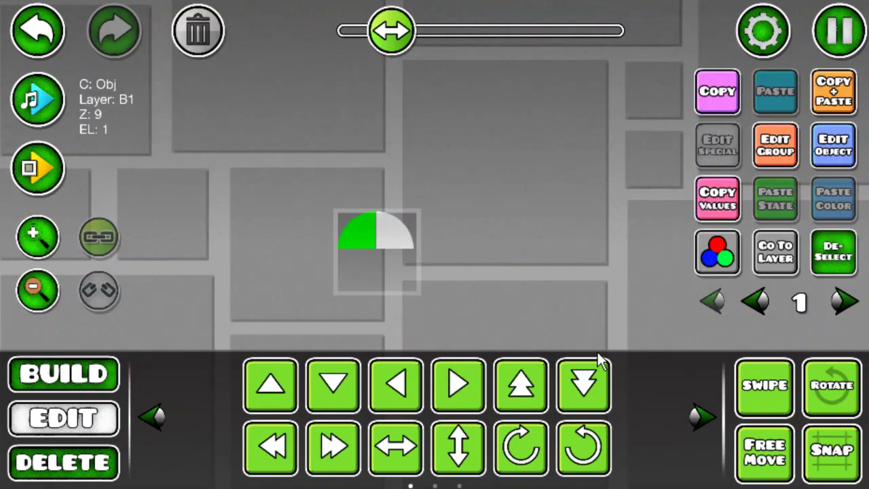
{"action": "left_click", "coordinate": [699, 416]}
{"action": "left_click", "coordinate": [832, 249]}
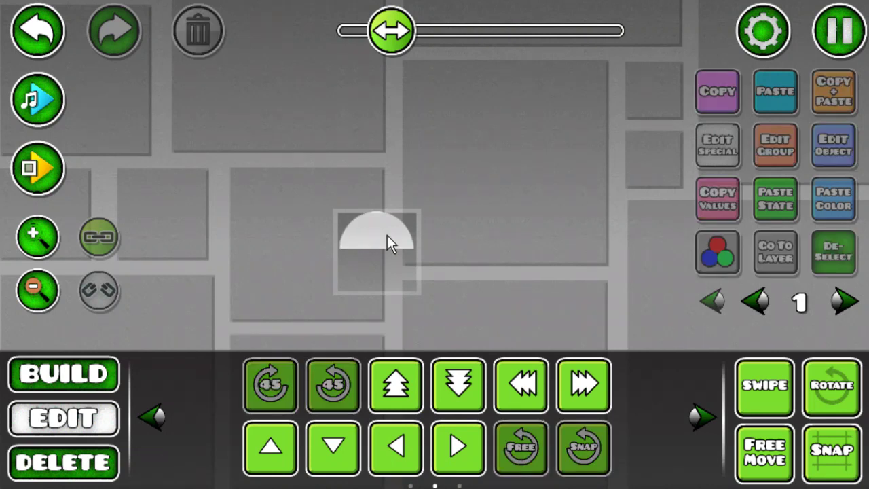
- Select both quarter circles together and nudge the half circle slightly down inside the block
{"action": "left_click", "coordinate": [388, 242]}
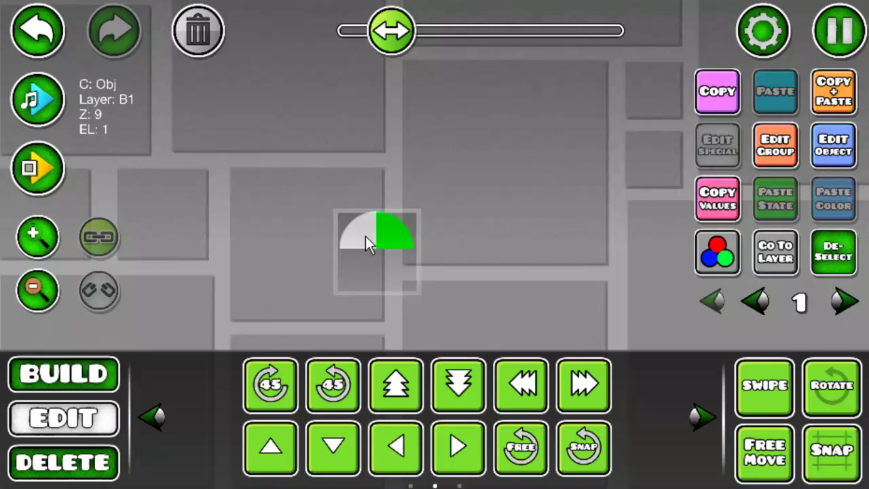
{"action": "left_click", "coordinate": [364, 237]}
{"action": "left_click", "coordinate": [361, 242]}
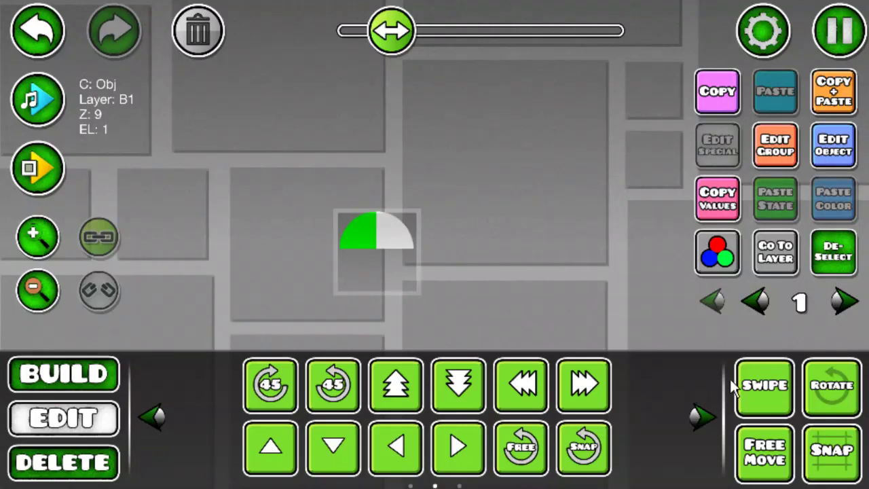
{"action": "left_click", "coordinate": [415, 246]}
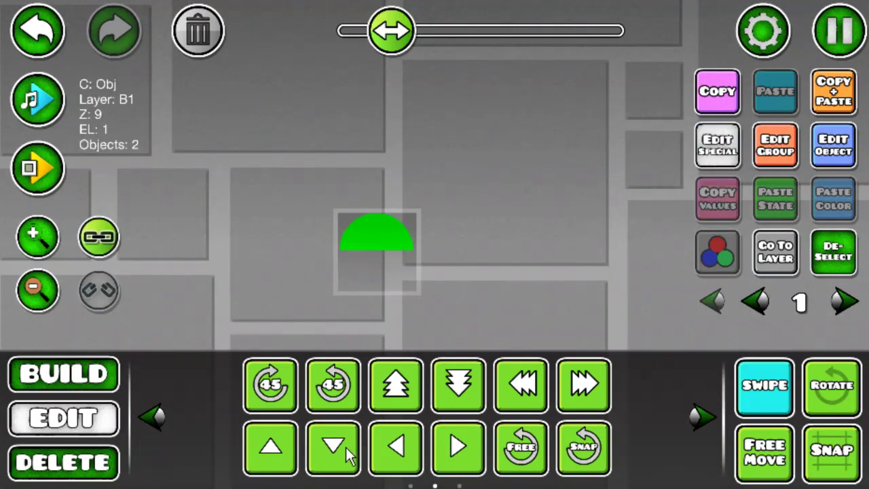
{"action": "left_click", "coordinate": [837, 253]}
- Move the left quarter circle up above the block, duplicate it and flip the copy horizontally
{"action": "left_click", "coordinate": [360, 232]}
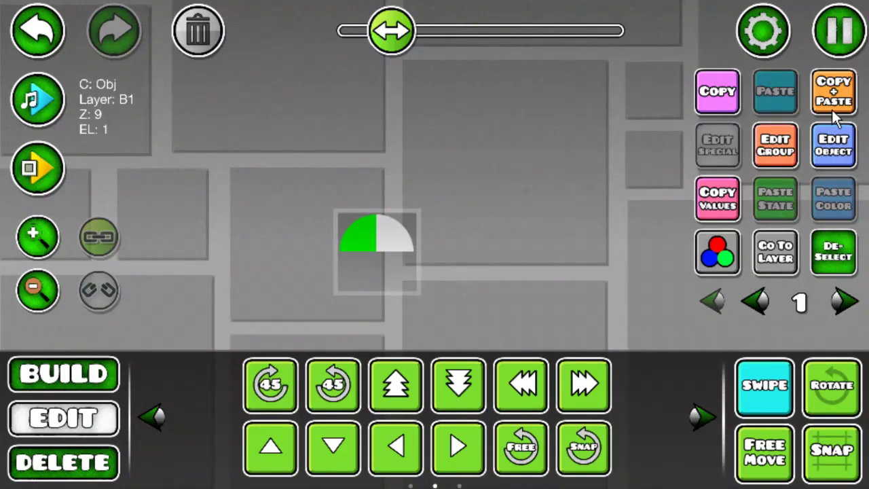
{"action": "key", "text": "w"}
{"action": "key", "text": "w"}
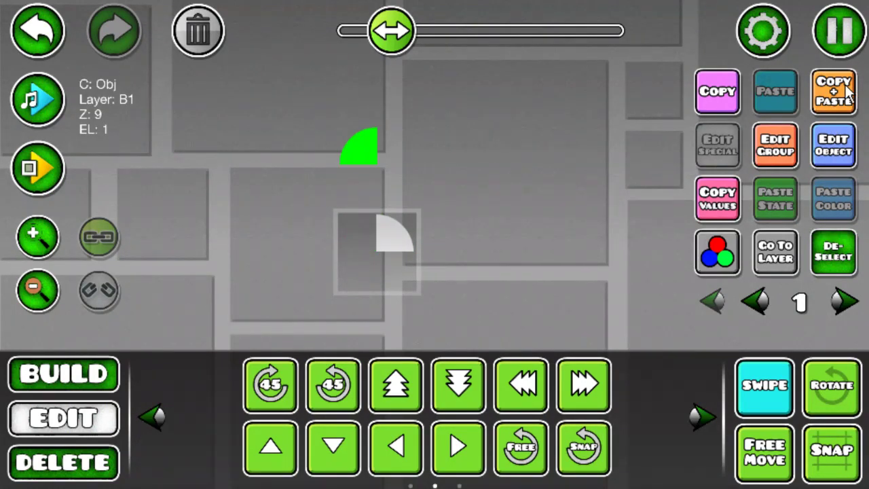
{"action": "left_click", "coordinate": [841, 92]}
{"action": "left_click", "coordinate": [152, 414]}
{"action": "left_click", "coordinate": [397, 451]}
{"action": "left_click", "coordinate": [397, 451]}
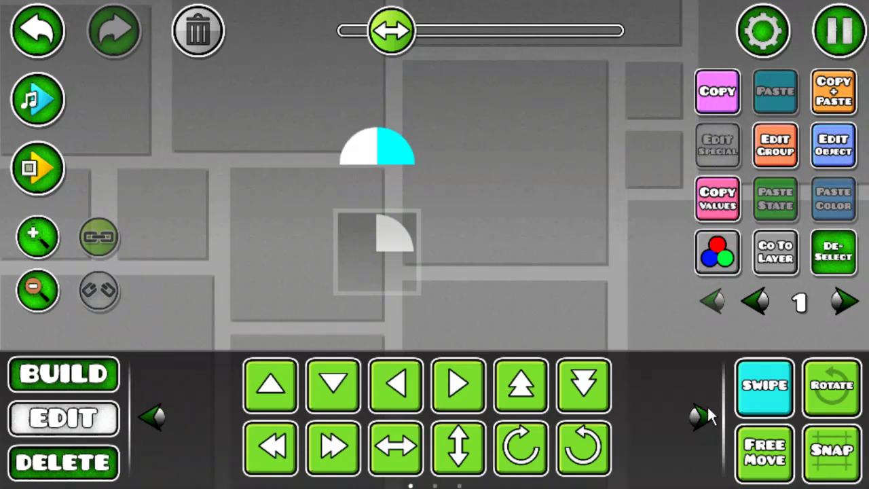
- Delete the mirrored copy above the block and move the remaining quarter circle back into the block's upper-left quarter
{"action": "left_click", "coordinate": [846, 256]}
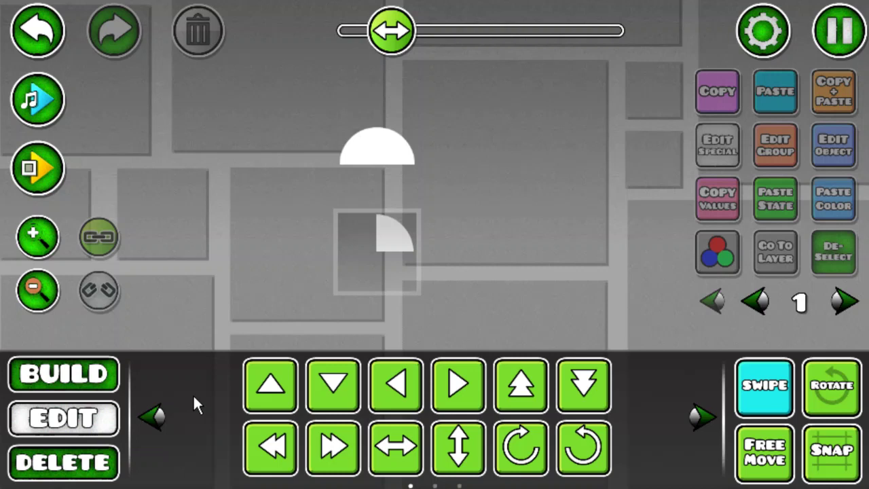
{"action": "left_click", "coordinate": [63, 461]}
{"action": "left_click", "coordinate": [411, 153]}
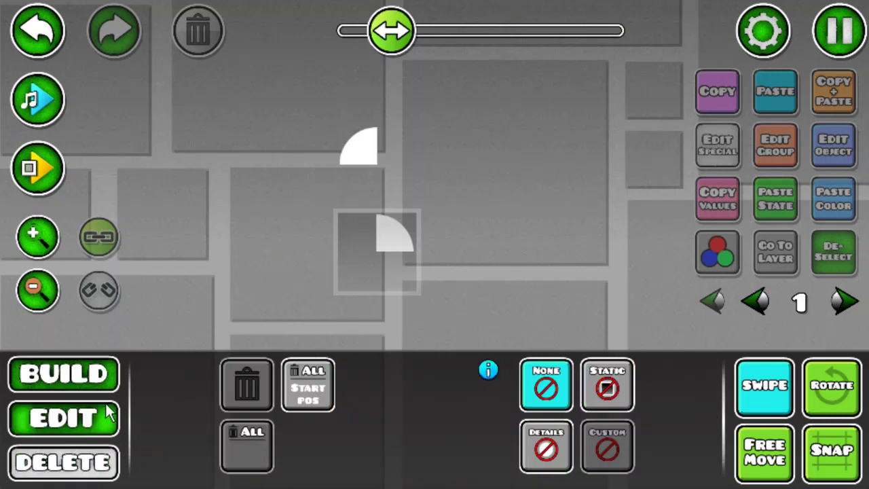
{"action": "left_click", "coordinate": [111, 417]}
{"action": "left_click", "coordinate": [360, 149]}
{"action": "left_click_drag", "start_coordinate": [359, 149], "coordinate": [360, 235]}
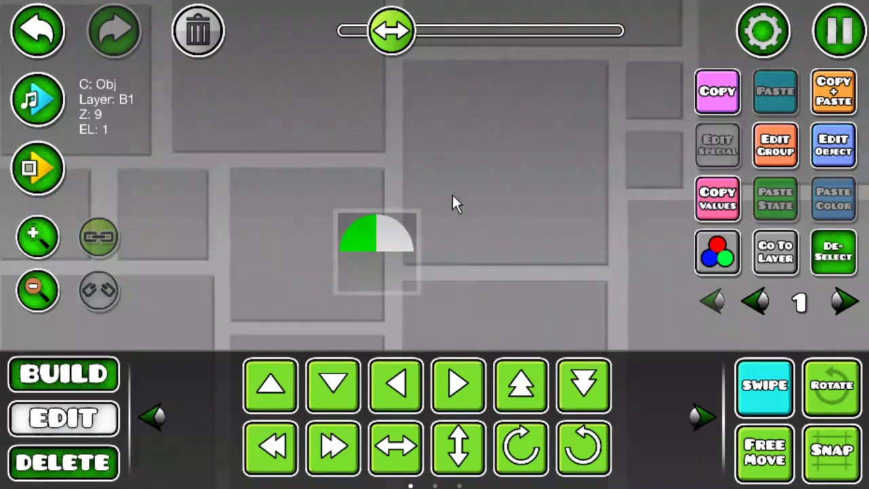
- Duplicate the half circle, turn the copy upside down and fit it directly beneath the original to complete a circle
{"action": "left_click", "coordinate": [845, 248]}
{"action": "left_click_drag", "start_coordinate": [326, 288], "coordinate": [476, 191]}
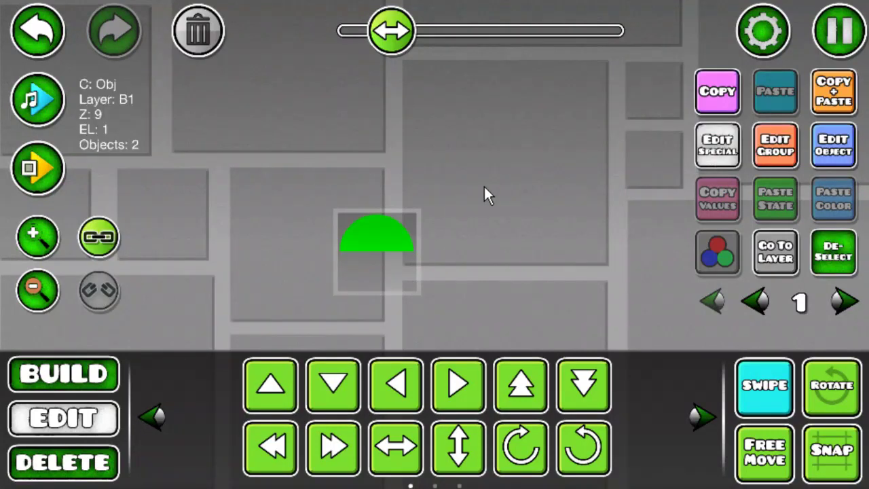
{"action": "left_click", "coordinate": [834, 89]}
{"action": "key", "text": "e"}
{"action": "key", "text": "e"}
{"action": "key", "text": "s"}
{"action": "key", "text": "shift+w"}
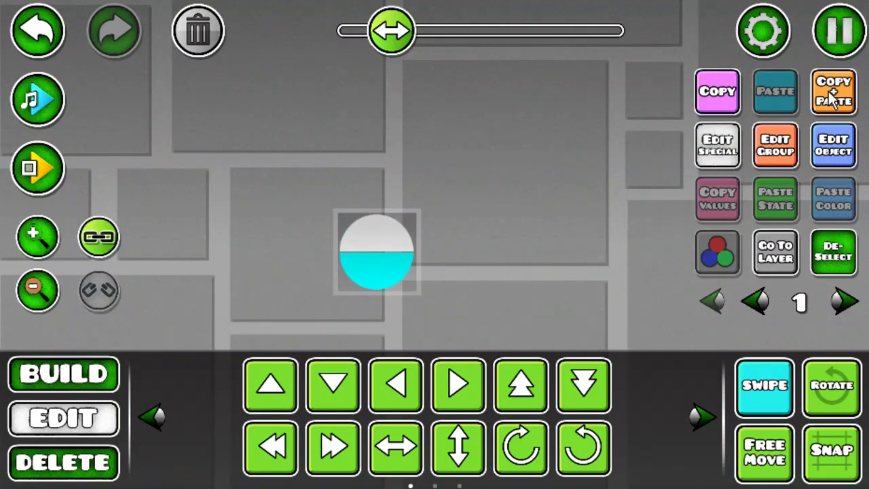
- Nudge the lower half circle slightly up so it meets the upper half inside the block
{"action": "left_click", "coordinate": [697, 414]}
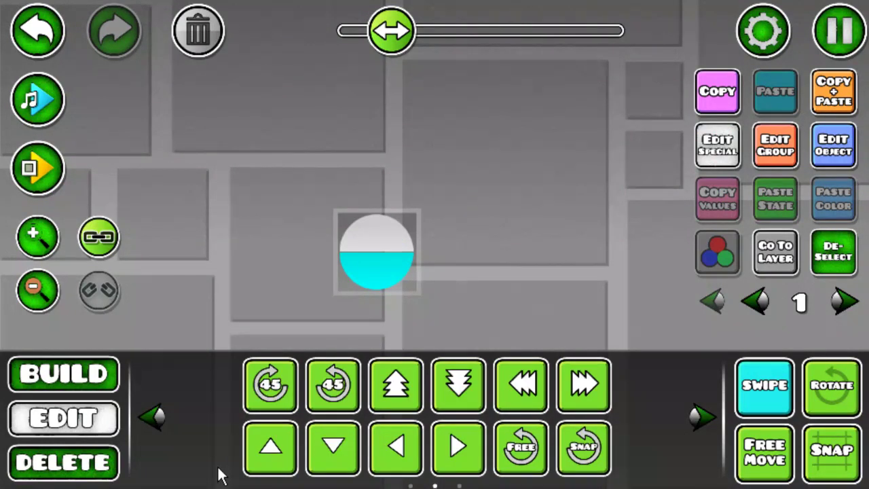
{"action": "left_click", "coordinate": [252, 456]}
{"action": "left_click", "coordinate": [844, 252]}
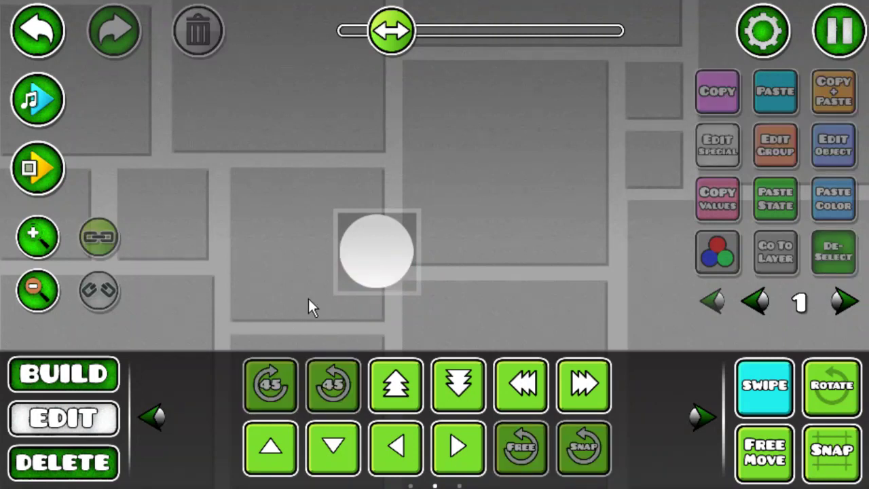
{"action": "left_click_drag", "start_coordinate": [308, 299], "coordinate": [476, 182]}
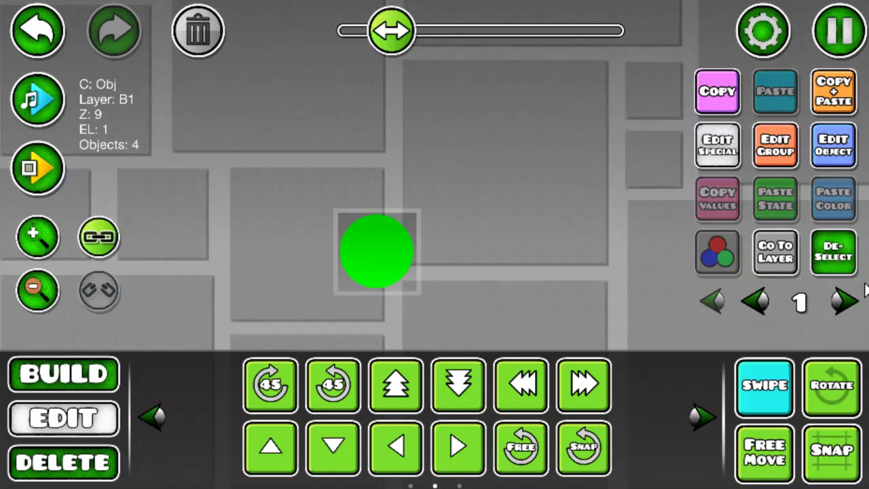
{"action": "left_click", "coordinate": [852, 268]}
{"action": "left_click", "coordinate": [846, 302]}
{"action": "left_click", "coordinate": [788, 393]}
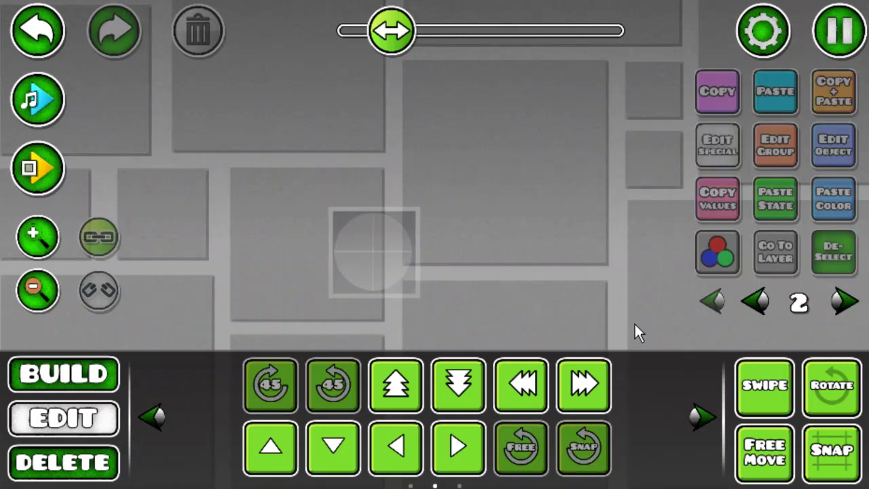
{"action": "left_click", "coordinate": [755, 301]}
{"action": "left_click", "coordinate": [765, 385]}
- Duplicate the full circle in place and assign the copy to editor layer 2
{"action": "left_click_drag", "start_coordinate": [284, 295], "coordinate": [639, 169]}
{"action": "left_click", "coordinate": [776, 145]}
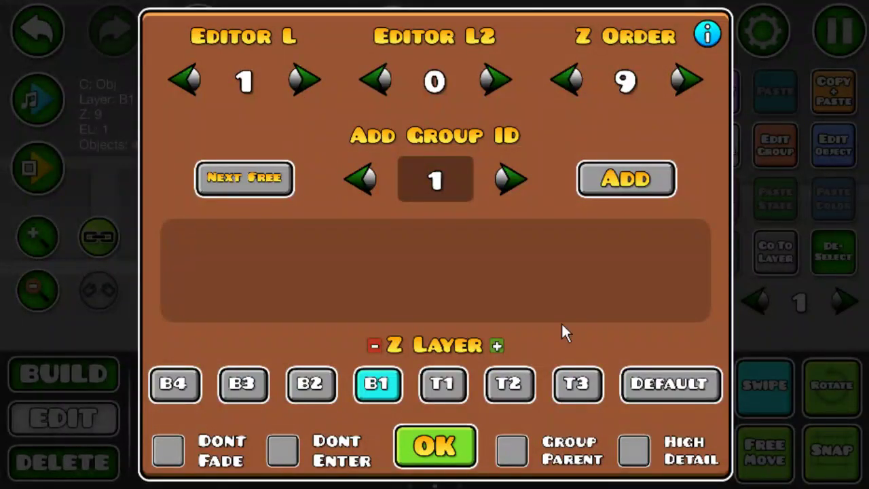
{"action": "left_click", "coordinate": [462, 459]}
{"action": "left_click", "coordinate": [840, 90]}
{"action": "left_click", "coordinate": [769, 153]}
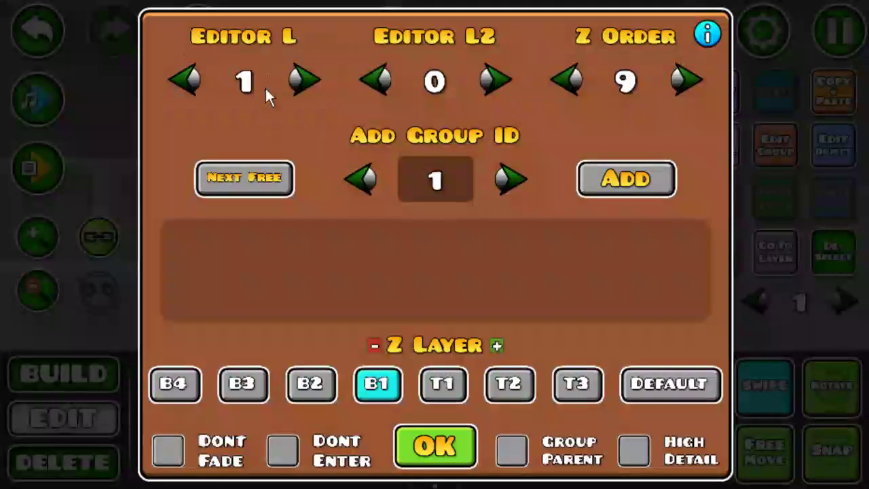
{"action": "left_click", "coordinate": [304, 80]}
{"action": "left_click", "coordinate": [436, 446]}
{"action": "left_click", "coordinate": [845, 301]}
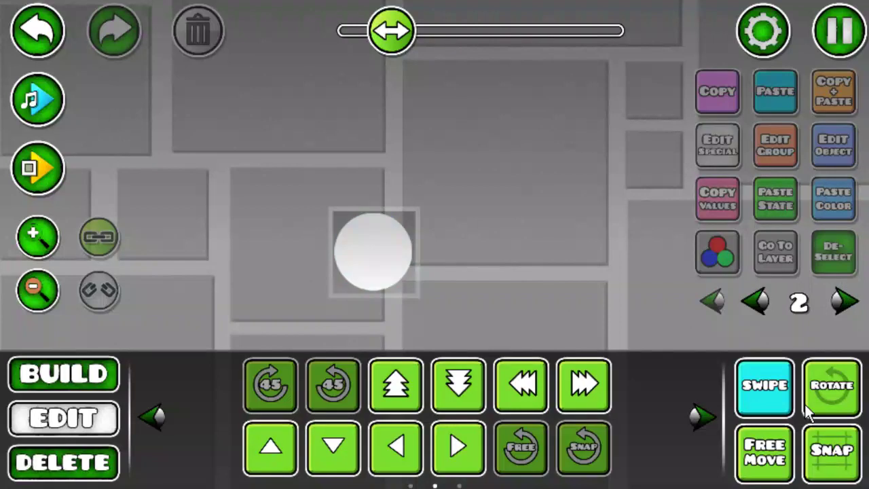
- Scale the circle on editor layer 2 up slightly so it reaches the block's inner edges
{"action": "left_click_drag", "start_coordinate": [314, 309], "coordinate": [607, 247]}
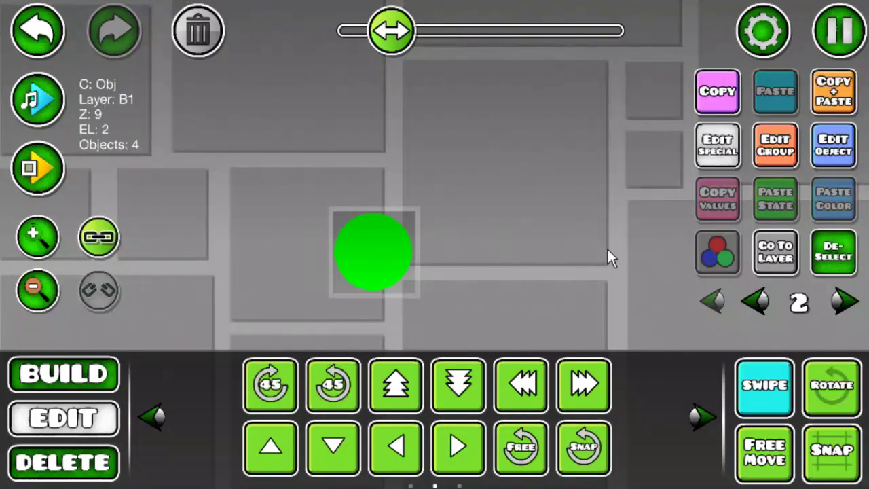
{"action": "left_click", "coordinate": [747, 306]}
{"action": "left_click", "coordinate": [780, 158]}
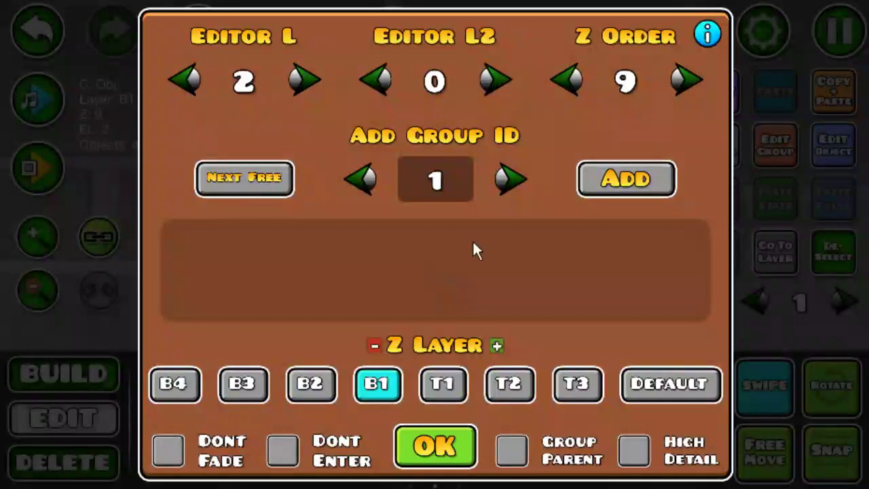
{"action": "left_click", "coordinate": [435, 446]}
{"action": "left_click", "coordinate": [156, 415]}
{"action": "left_click", "coordinate": [155, 415]}
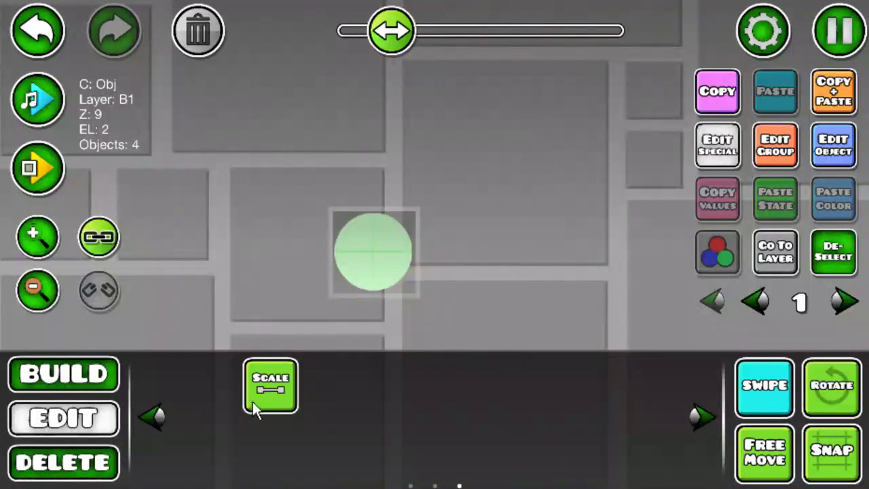
{"action": "left_click", "coordinate": [252, 402]}
{"action": "left_click_drag", "start_coordinate": [320, 129], "coordinate": [306, 142]}
{"action": "left_click", "coordinate": [840, 272]}
{"action": "left_click", "coordinate": [742, 307]}
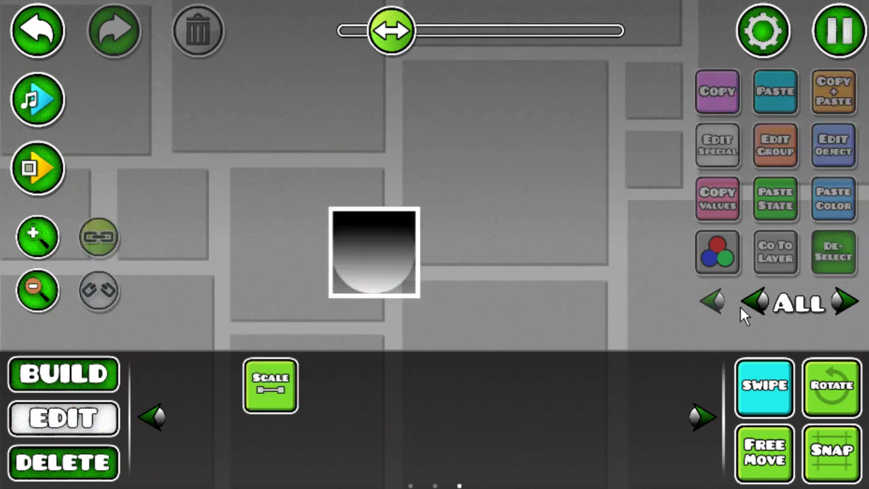
{"action": "left_click", "coordinate": [848, 299]}
{"action": "left_click", "coordinate": [850, 298]}
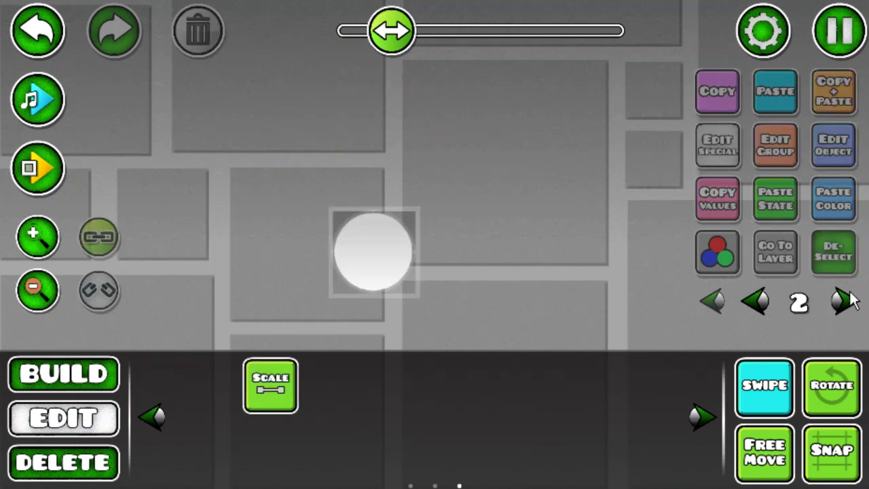
{"action": "left_click", "coordinate": [845, 300]}
{"action": "left_click", "coordinate": [845, 300]}
{"action": "left_click", "coordinate": [845, 301]}
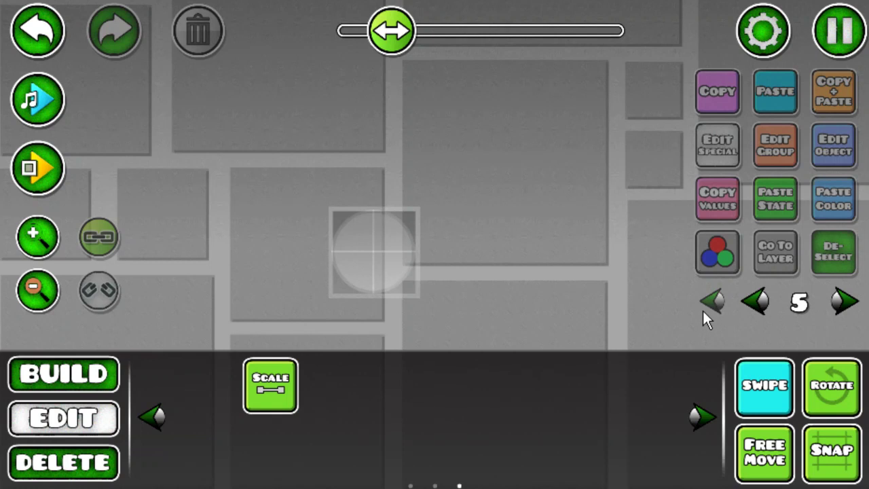
{"action": "left_click", "coordinate": [713, 302]}
- Assign color channel 10 to the whole circle on editor layer 1
{"action": "left_click", "coordinate": [847, 303]}
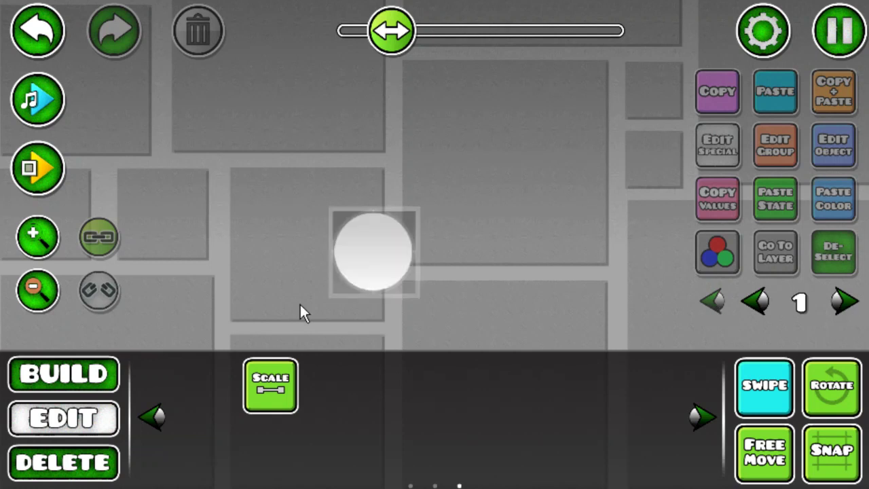
{"action": "left_click", "coordinate": [342, 292]}
{"action": "left_click", "coordinate": [836, 157]}
{"action": "left_click", "coordinate": [632, 331]}
{"action": "key", "text": "Escape"}
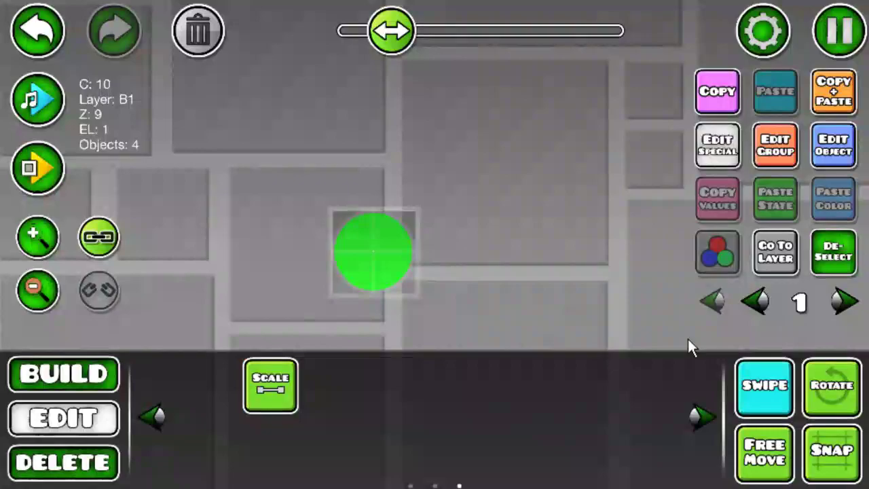
{"action": "left_click", "coordinate": [846, 252]}
- Assign color channel 1 to the larger circle on editor layer 2
{"action": "left_click", "coordinate": [844, 302]}
{"action": "left_click", "coordinate": [373, 251]}
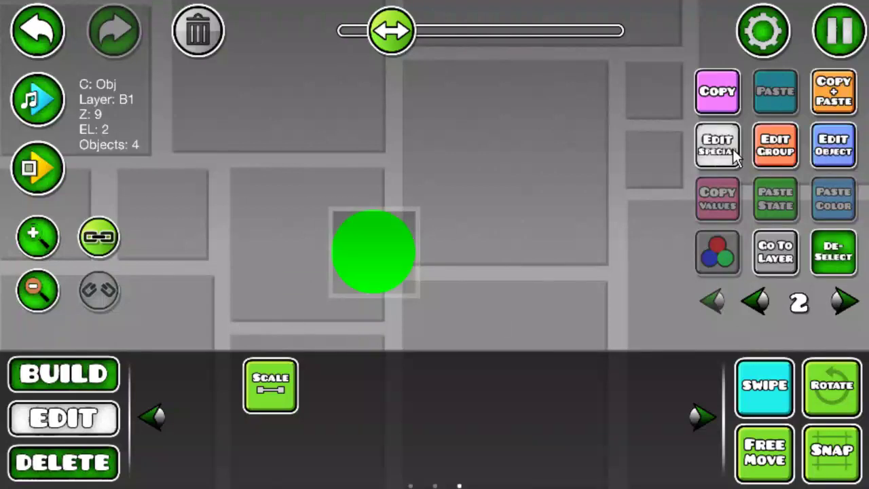
{"action": "left_click", "coordinate": [717, 251]}
{"action": "left_click", "coordinate": [254, 274]}
{"action": "key", "text": "Escape"}
{"action": "left_click", "coordinate": [828, 262]}
- Add the square block surrounding the circle to group ID 1
{"action": "left_click", "coordinate": [712, 299]}
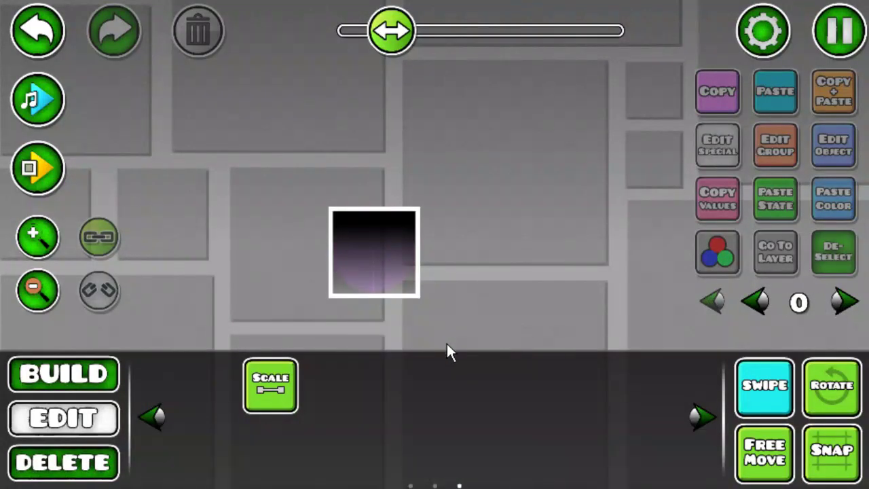
{"action": "left_click", "coordinate": [394, 275]}
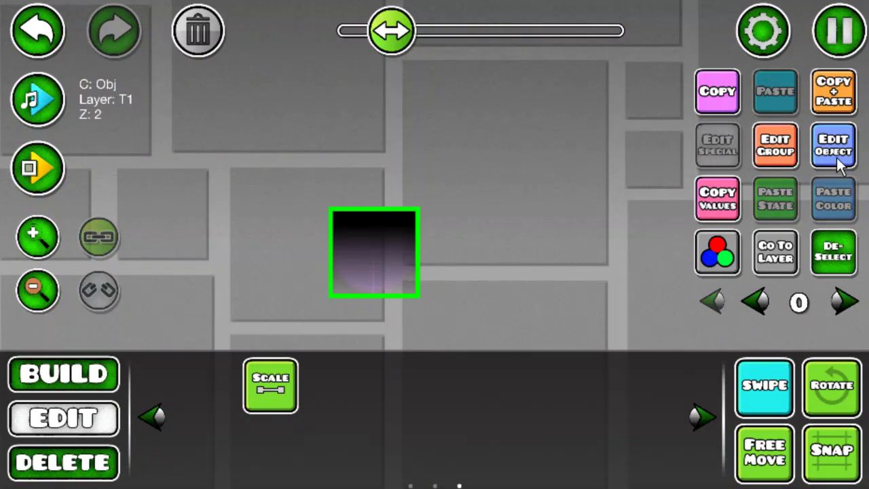
{"action": "left_click", "coordinate": [775, 155]}
{"action": "left_click", "coordinate": [645, 183]}
{"action": "left_click", "coordinate": [466, 445]}
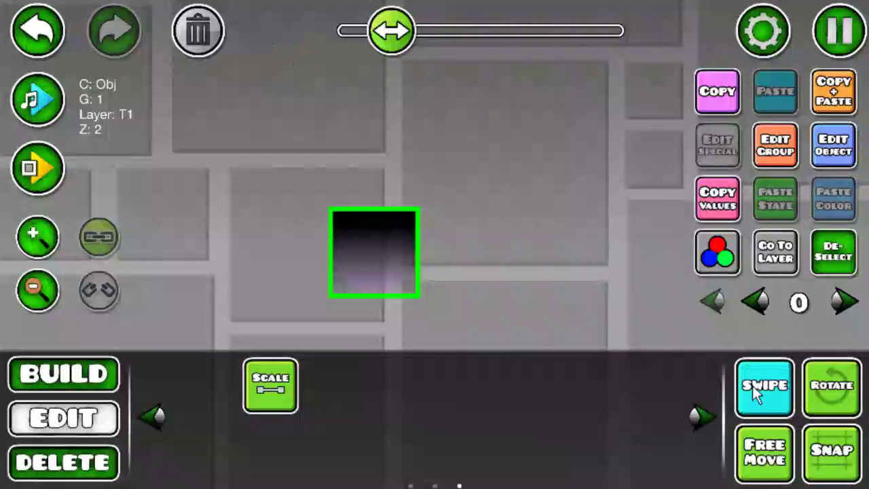
- Enable Preview Mode for the level editor and resume editing
{"action": "key", "text": "Escape"}
{"action": "left_click", "coordinate": [37, 232]}
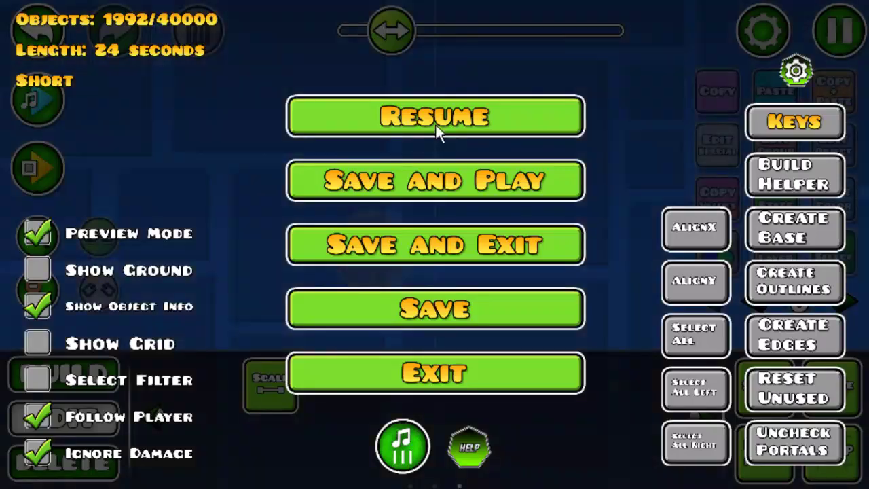
{"action": "left_click", "coordinate": [436, 124]}
{"action": "left_click", "coordinate": [371, 264]}
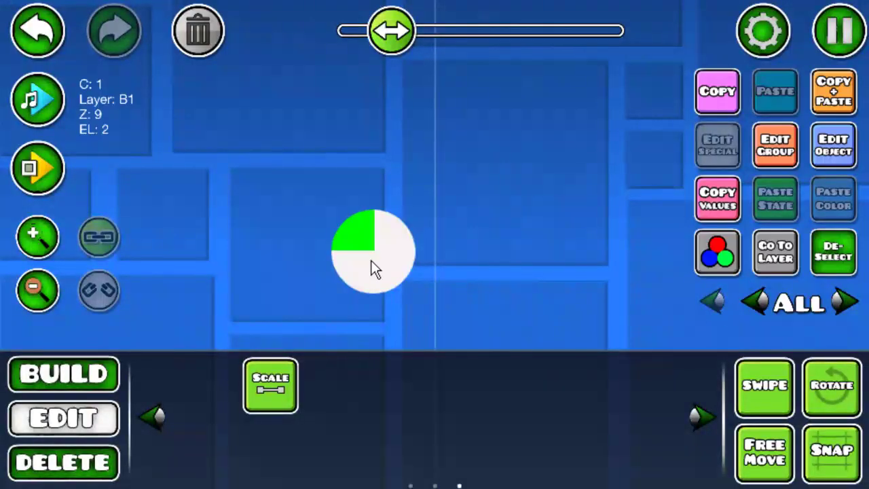
{"action": "left_click", "coordinate": [833, 252]}
{"action": "left_click", "coordinate": [842, 303]}
{"action": "left_click", "coordinate": [842, 303]}
{"action": "left_click", "coordinate": [842, 303]}
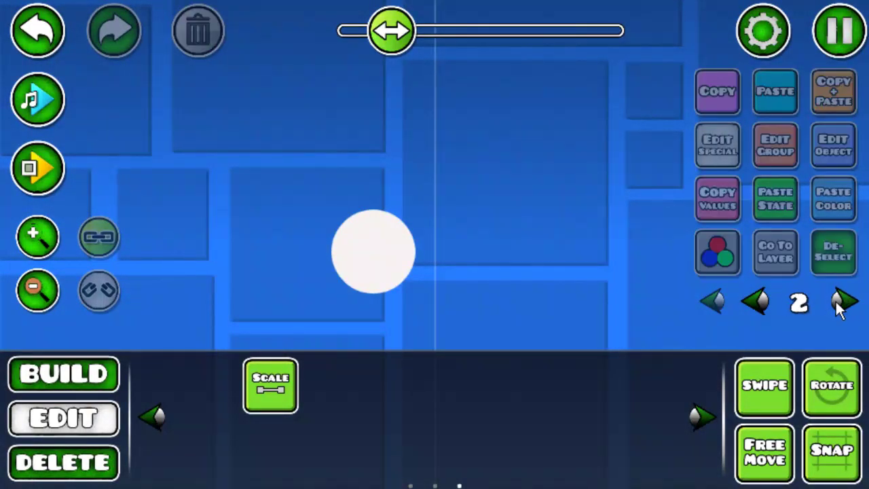
- Set the Z layer of the smaller circle on editor layer 1 to T3 and return to all layers
{"action": "left_click", "coordinate": [761, 303]}
{"action": "left_click", "coordinate": [765, 385]}
{"action": "left_click_drag", "start_coordinate": [276, 324], "coordinate": [407, 218]}
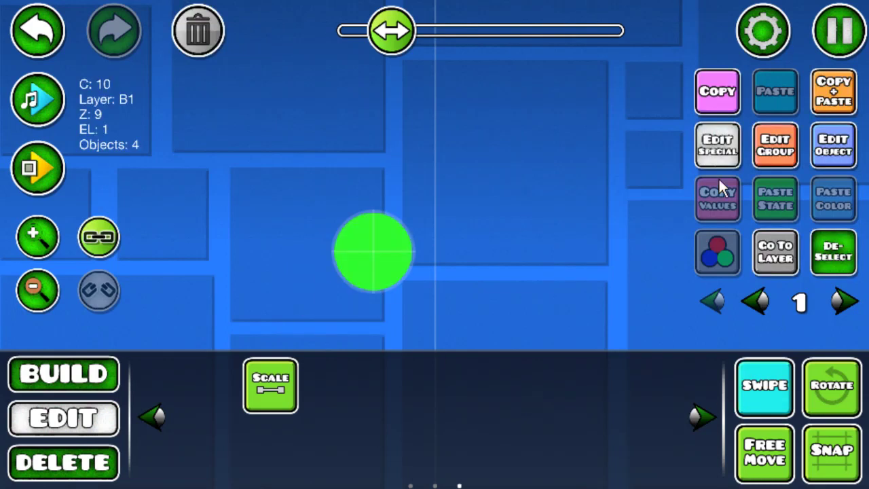
{"action": "left_click", "coordinate": [774, 146]}
{"action": "left_click", "coordinate": [577, 383]}
{"action": "left_click", "coordinate": [455, 447]}
{"action": "left_click", "coordinate": [833, 252]}
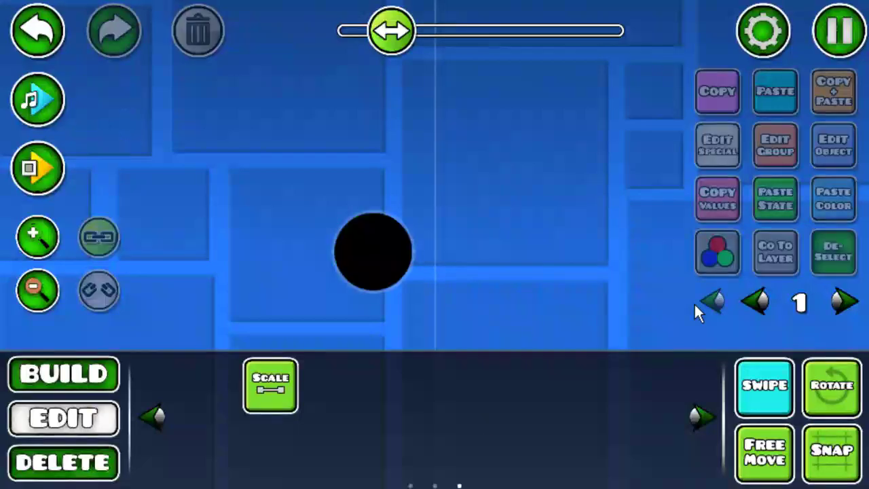
{"action": "left_click", "coordinate": [712, 303]}
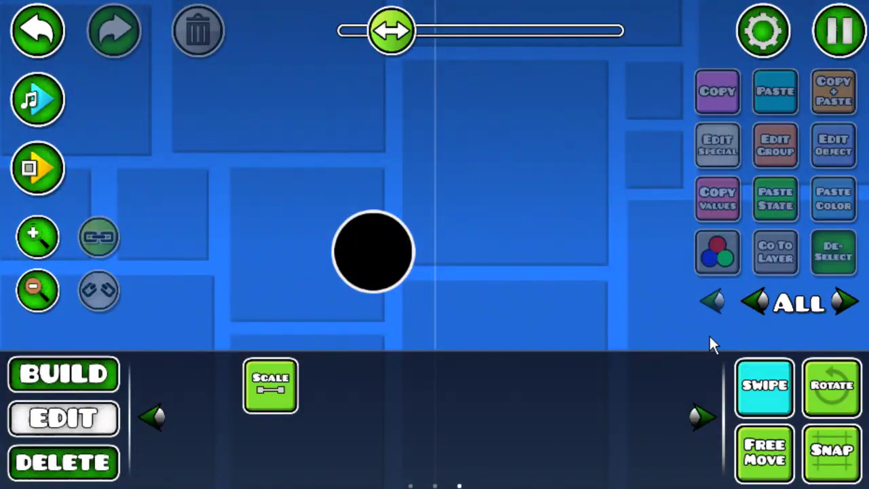
{"action": "left_click", "coordinate": [774, 387]}
{"action": "left_click_drag", "start_coordinate": [580, 245], "coordinate": [623, 217]}
{"action": "left_click", "coordinate": [103, 384]}
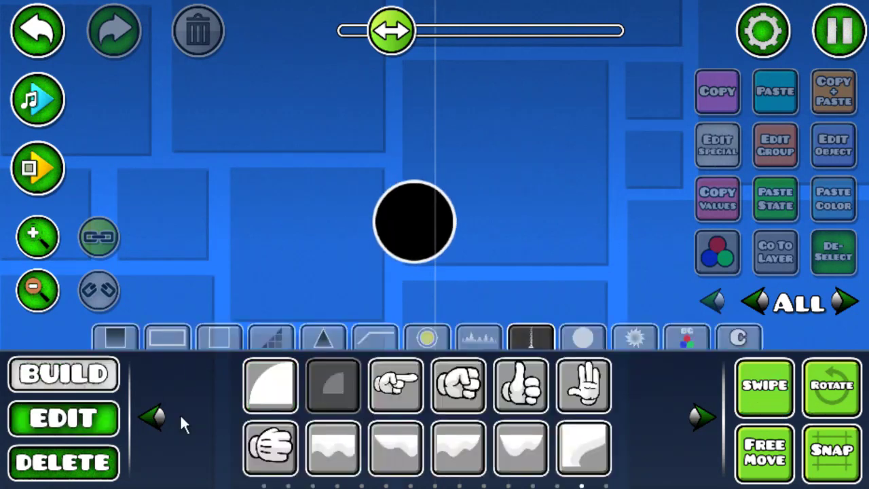
{"action": "left_click", "coordinate": [81, 428]}
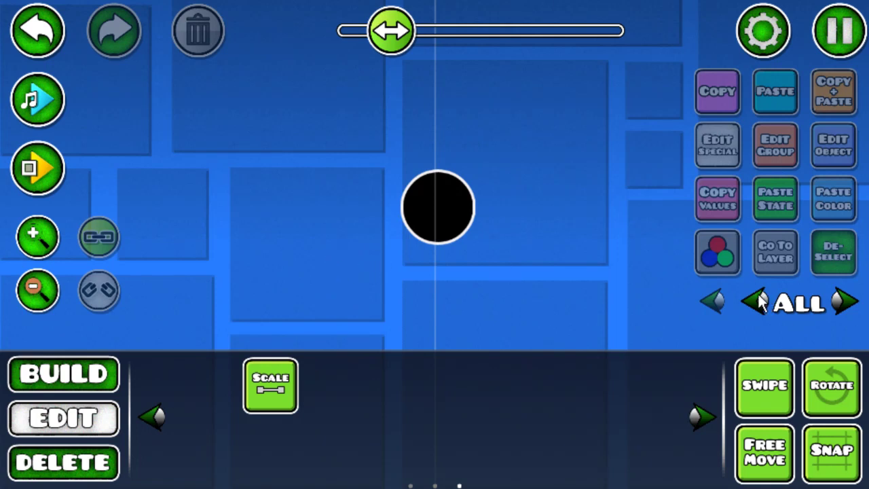
- Review the Z layer in the group settings of the circle on editor layer 1, leaving all layers shown
{"action": "left_click", "coordinate": [842, 304]}
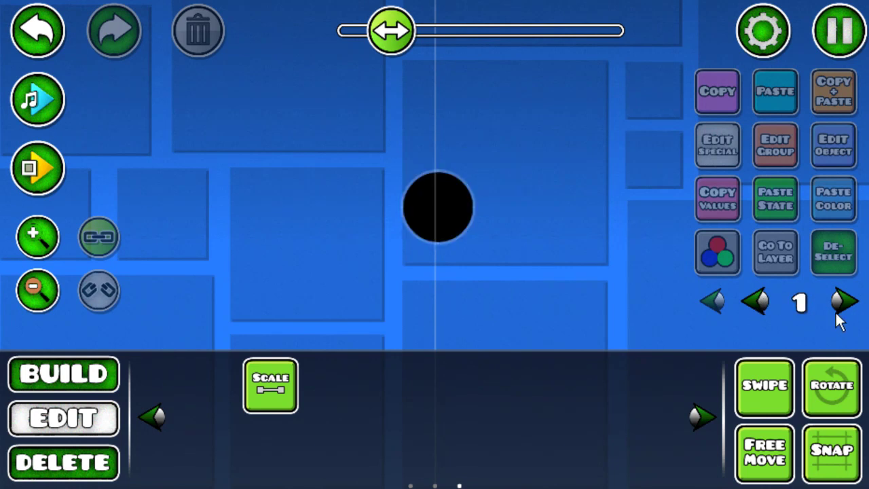
{"action": "left_click", "coordinate": [767, 387]}
{"action": "left_click_drag", "start_coordinate": [304, 276], "coordinate": [539, 146]}
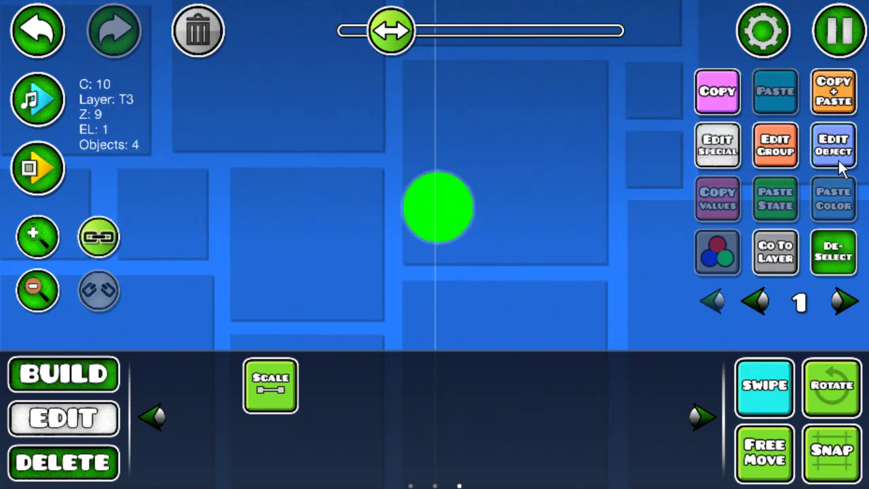
{"action": "left_click", "coordinate": [799, 156]}
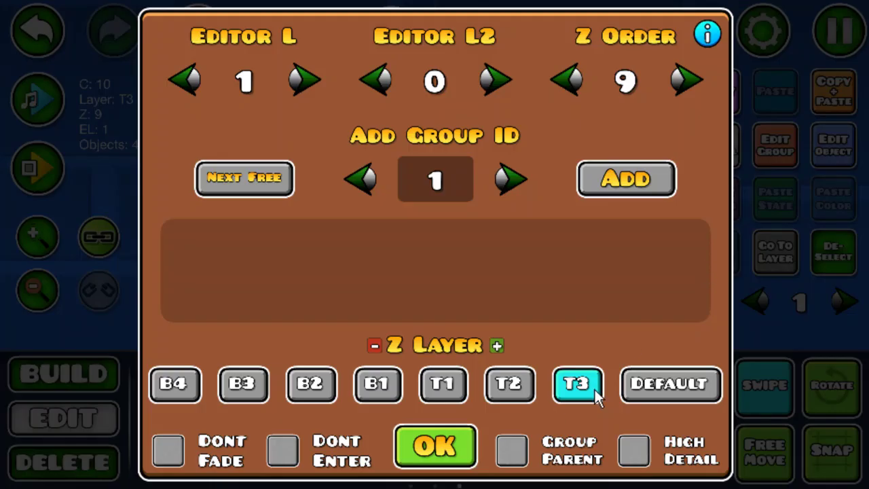
{"action": "left_click", "coordinate": [434, 446]}
{"action": "left_click", "coordinate": [776, 389]}
{"action": "left_click", "coordinate": [684, 304]}
{"action": "left_click", "coordinate": [713, 301]}
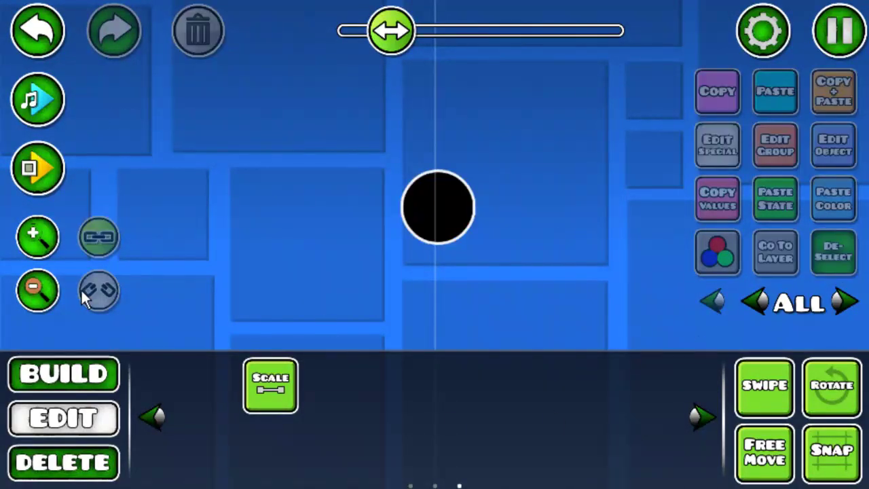
{"action": "left_click", "coordinate": [37, 289]}
{"action": "left_click_drag", "start_coordinate": [398, 258], "coordinate": [451, 245]}
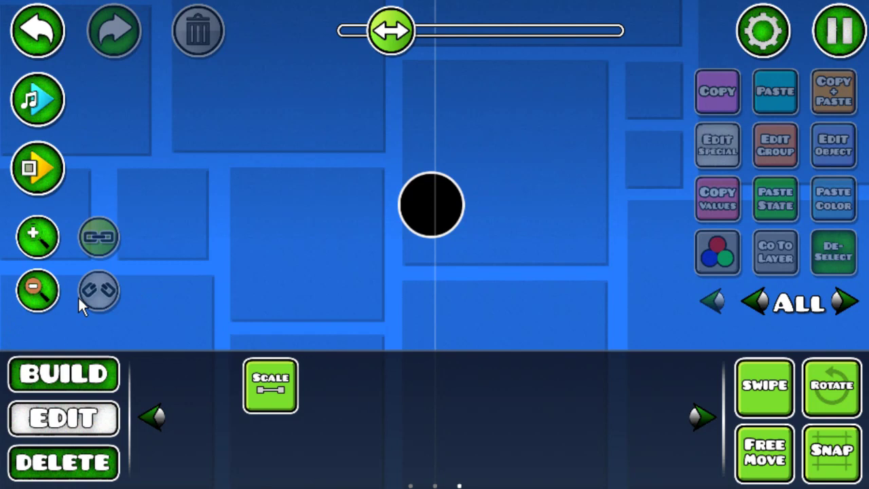
{"action": "left_click_drag", "start_coordinate": [258, 259], "coordinate": [81, 326]}
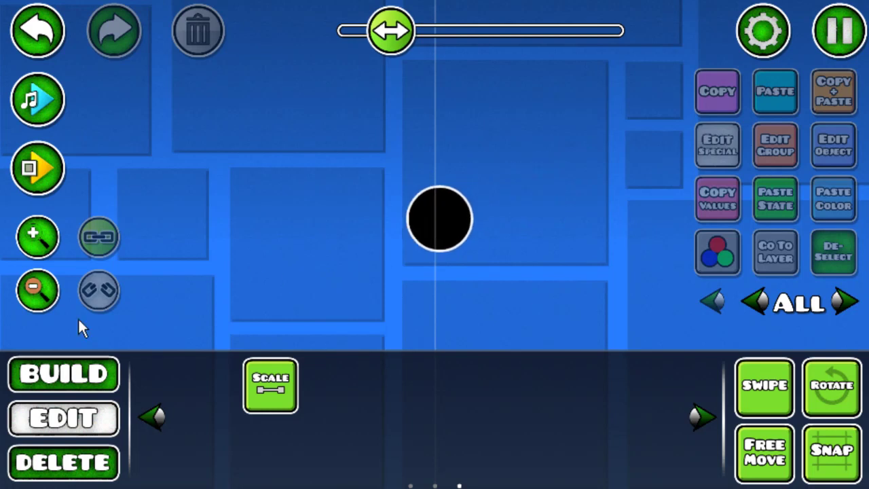